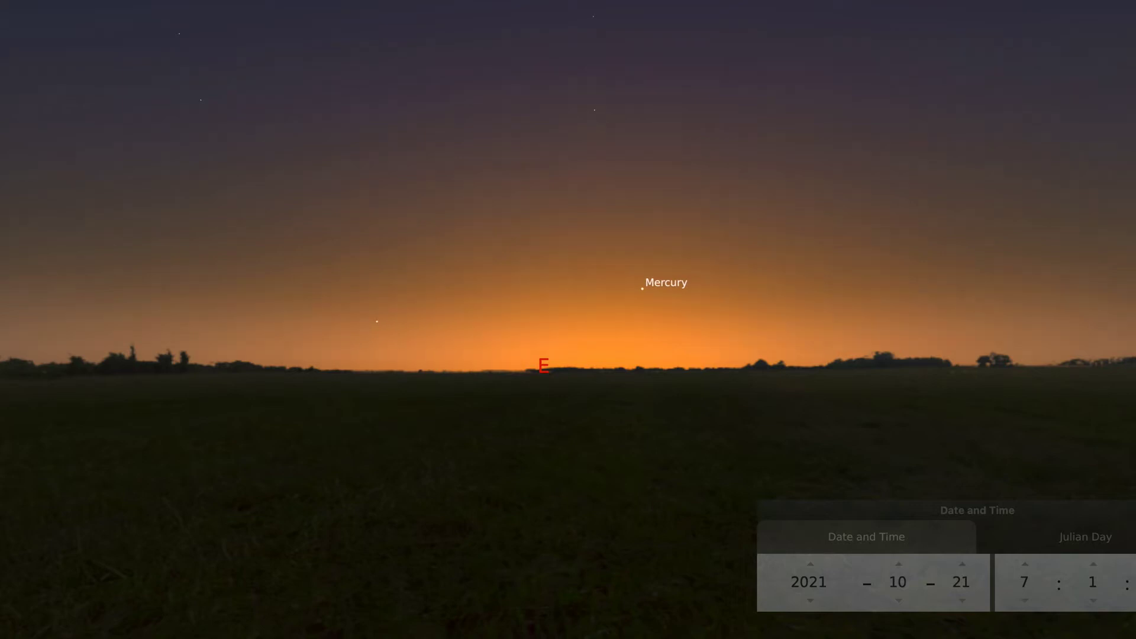
- Speed up the simulated time rate with L so the Sun rises at dawn on 21 Oct 2021
key("l")
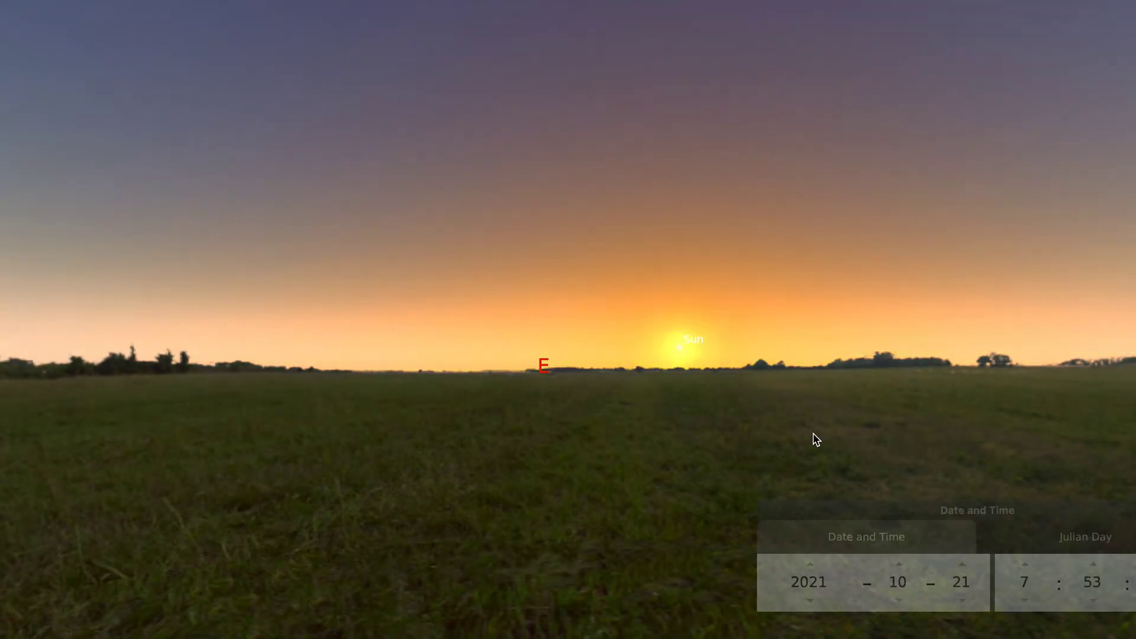
- Pan from east to south, following the Sun until it meets the meridian around 13:01
left_click_drag(811, 439, 652, 489)
mouse_move(895, 447)
left_mouse_down()
mouse_move(720, 495)
mouse_move(523, 496)
left_mouse_up()
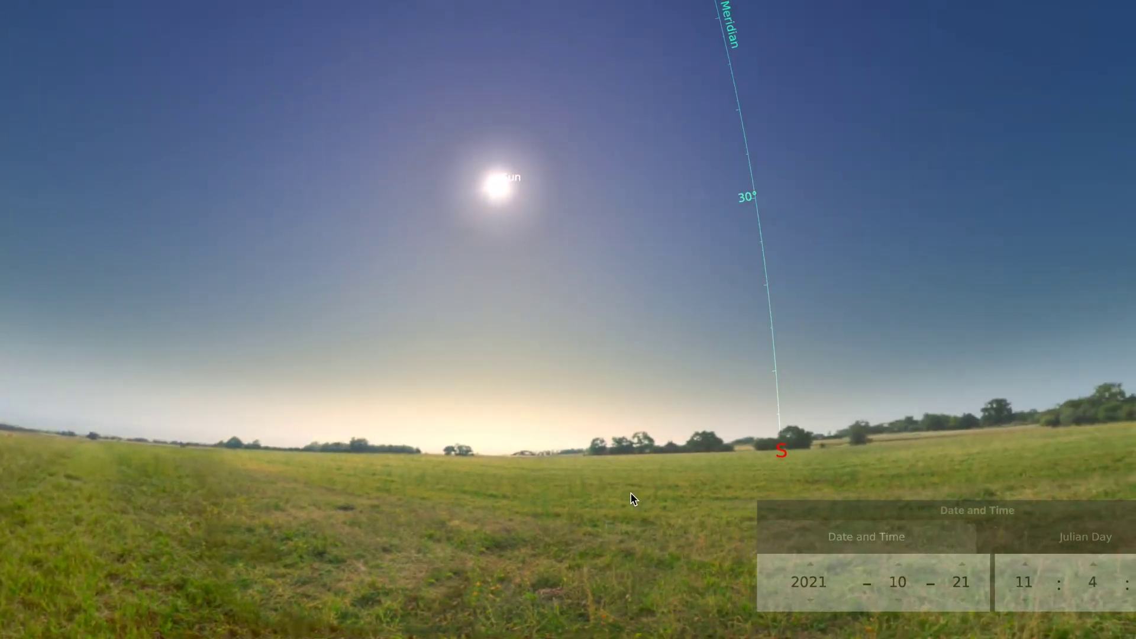
left_click_drag(669, 493, 488, 486)
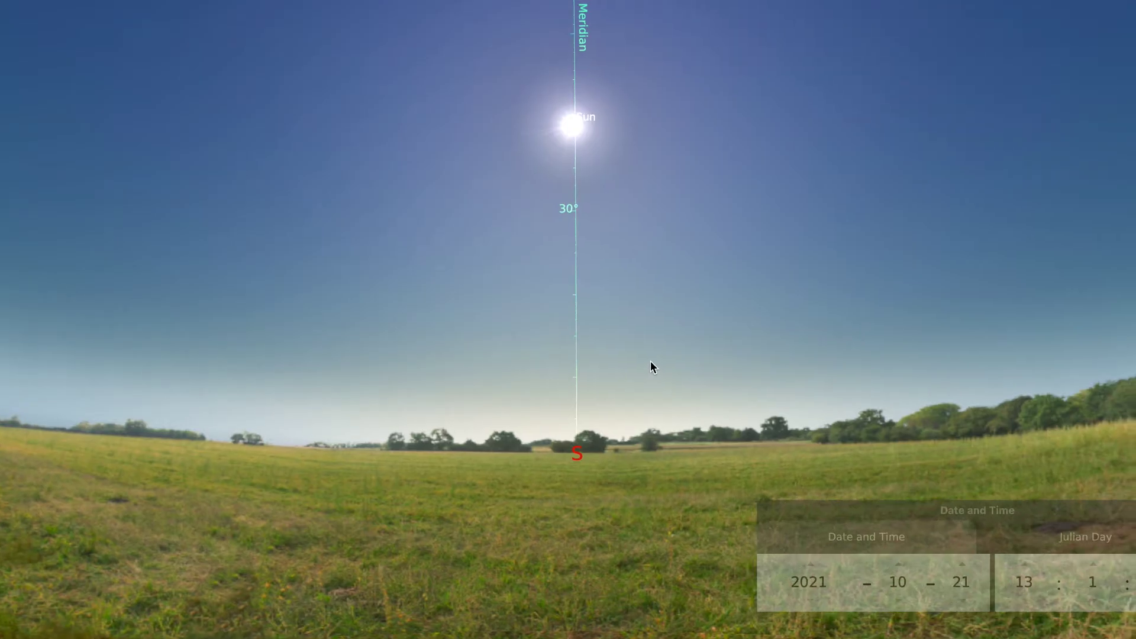
- Zoom in on the Sun at the meridian near the 60° mark, then zoom back out to the southern horizon
scroll(650, 361, "up", 2)
left_click_drag(669, 301, 671, 442)
scroll(671, 426, "up", 2)
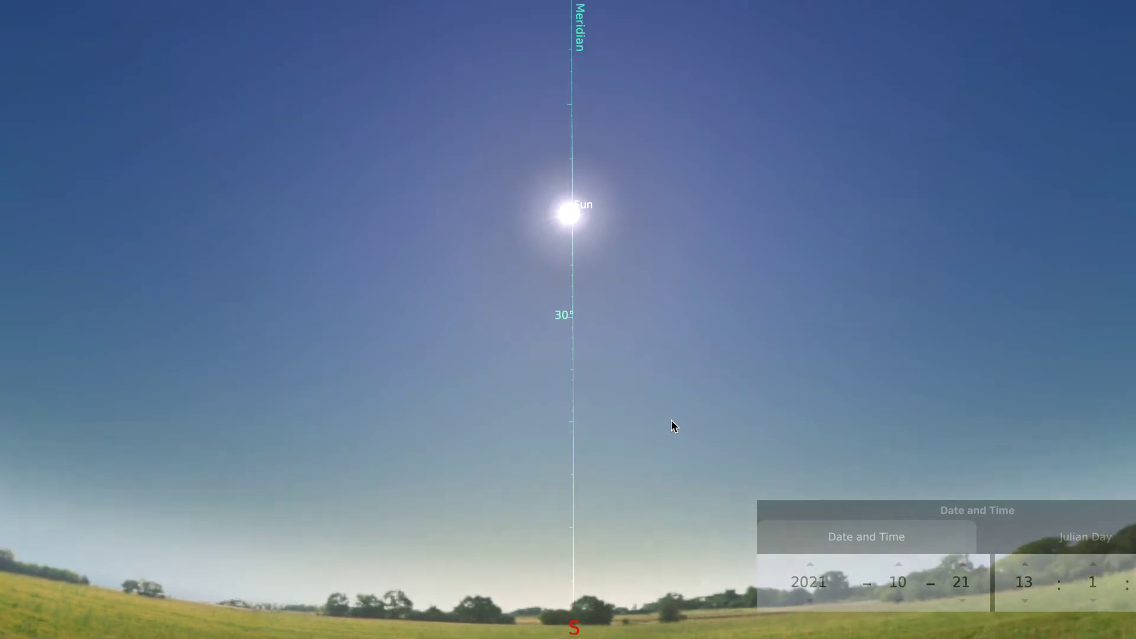
left_click_drag(664, 345, 659, 435)
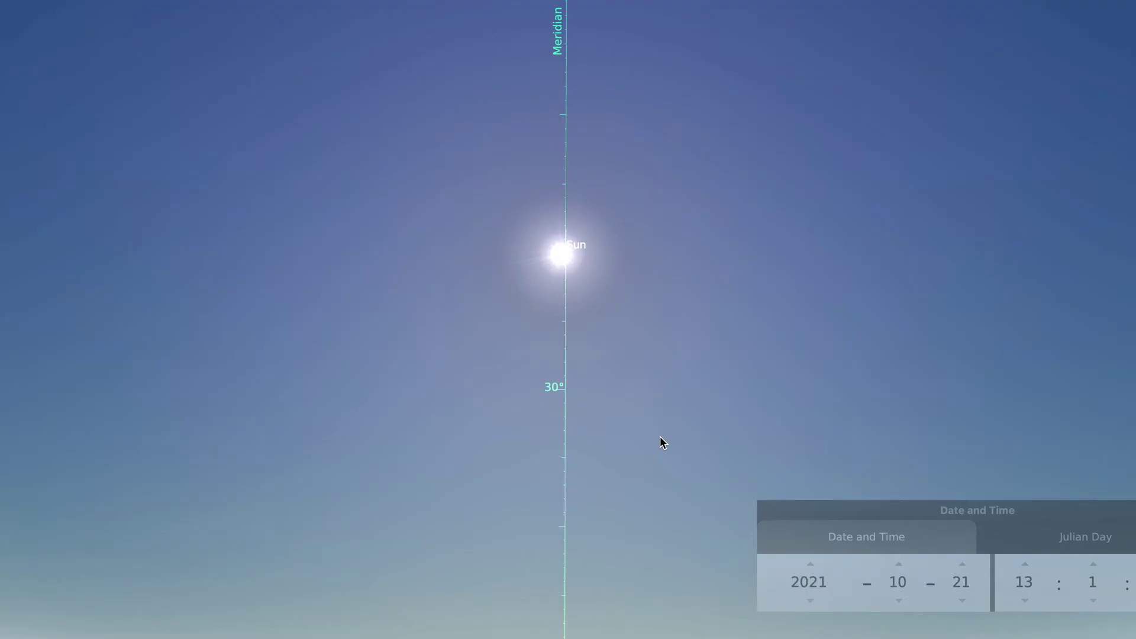
scroll(660, 438, "down", 2)
left_click_drag(660, 438, 656, 321)
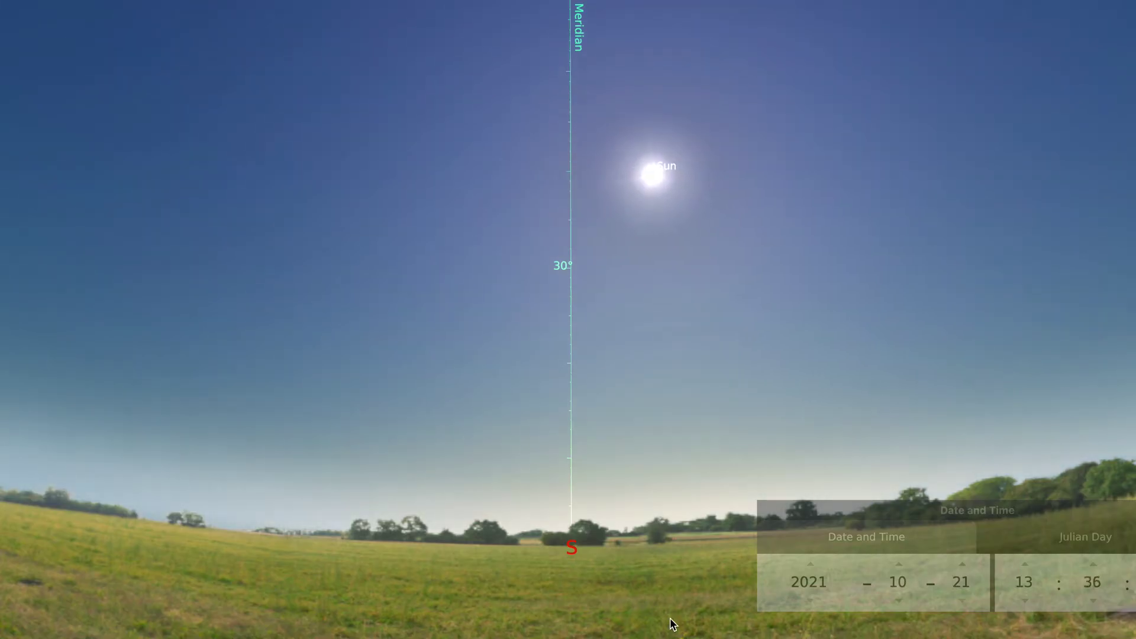
- Pan west with the Sun until it sets behind the trees at 18:14
left_click_drag(684, 616, 592, 586)
left_click_drag(821, 631, 607, 550)
left_click_drag(735, 608, 638, 552)
left_click_drag(776, 636, 610, 552)
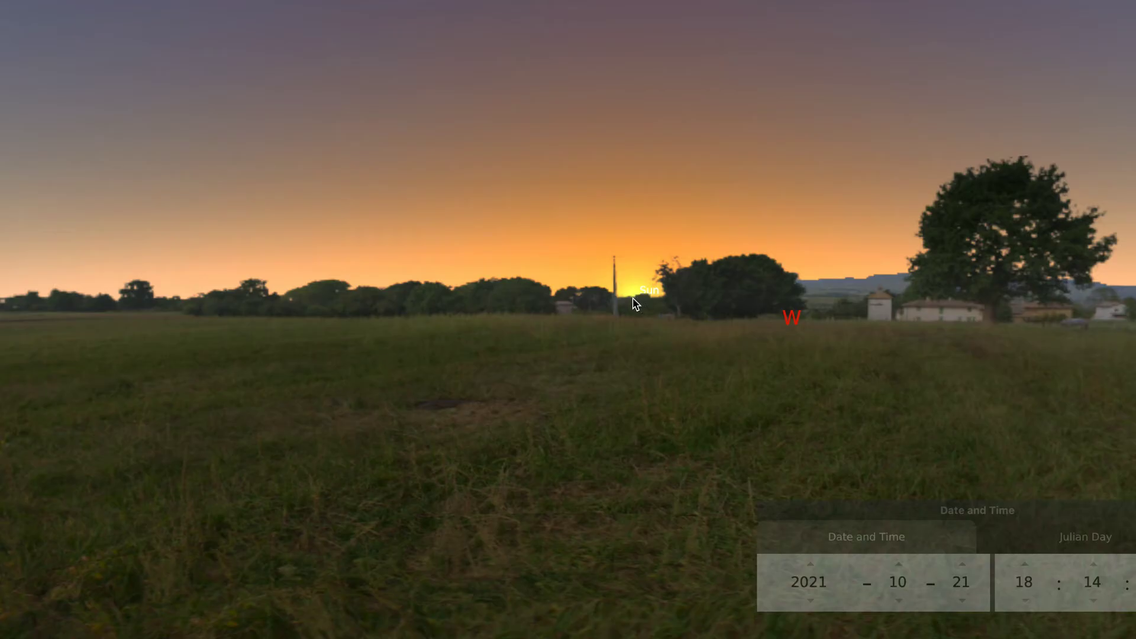
- Turn the view back to the eastern horizon and set the date to November 21, hour 7
key("Left")
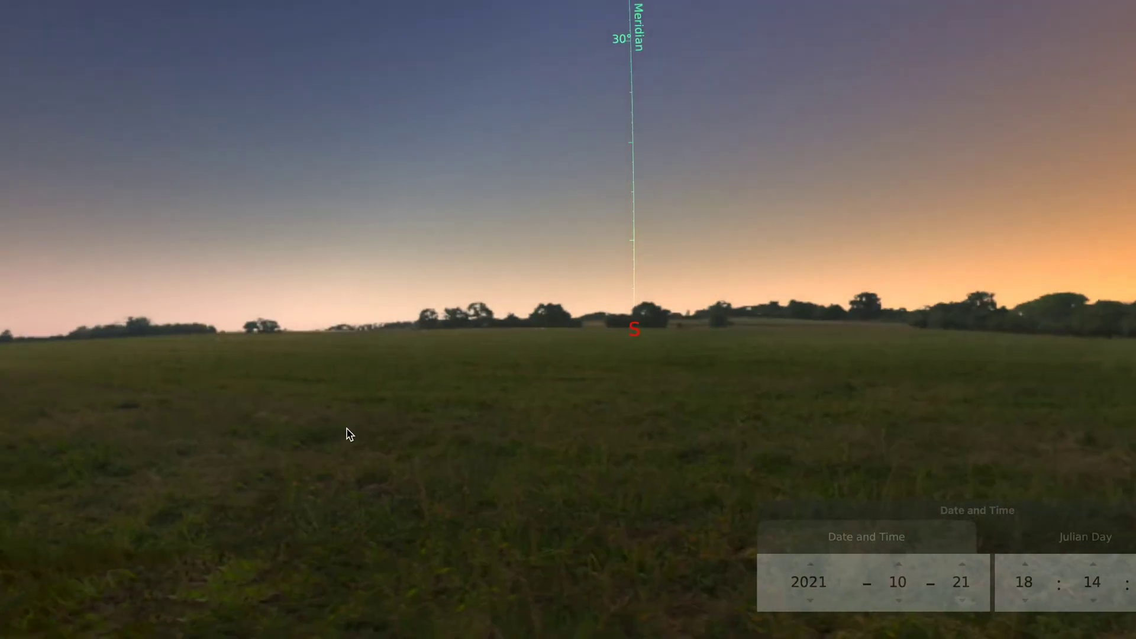
key("Left")
left_click_drag(550, 441, 546, 490)
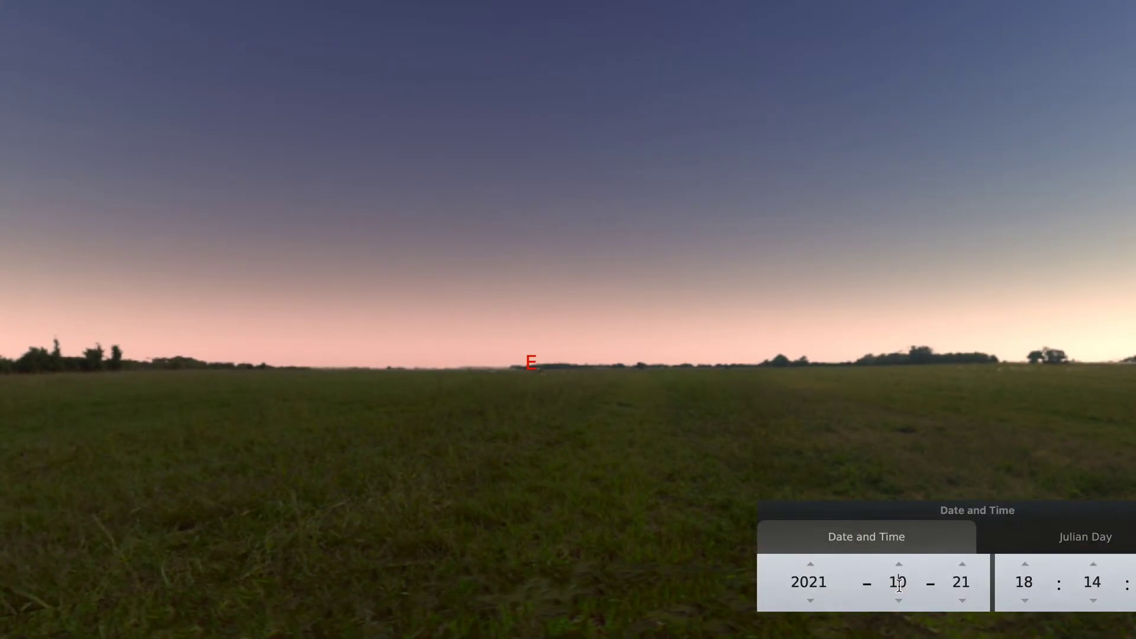
type("11")
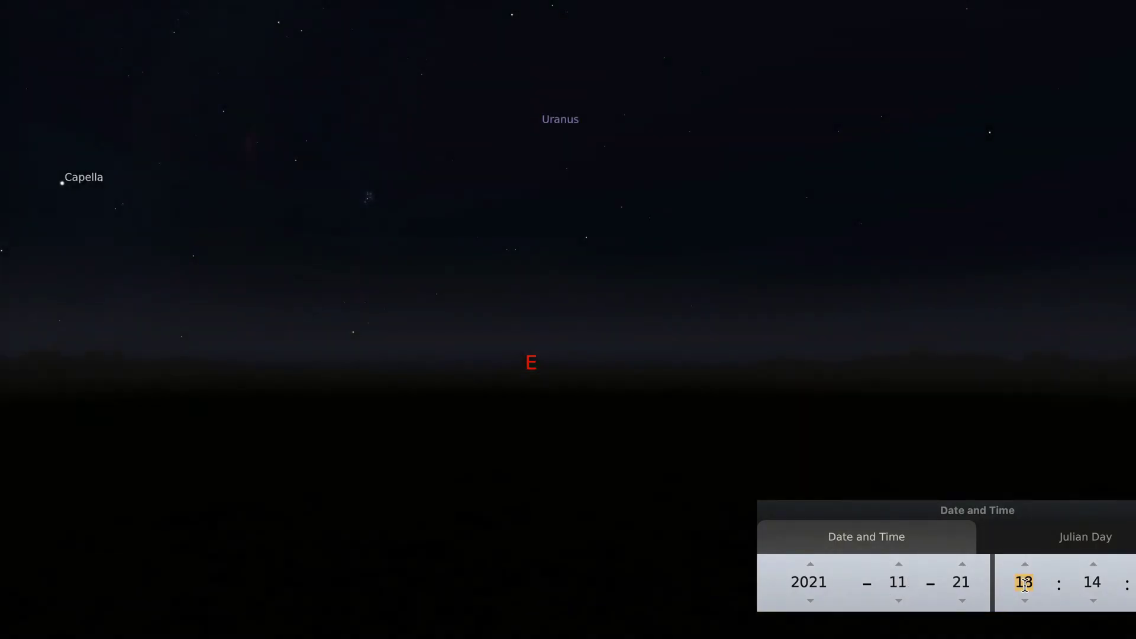
type("7")
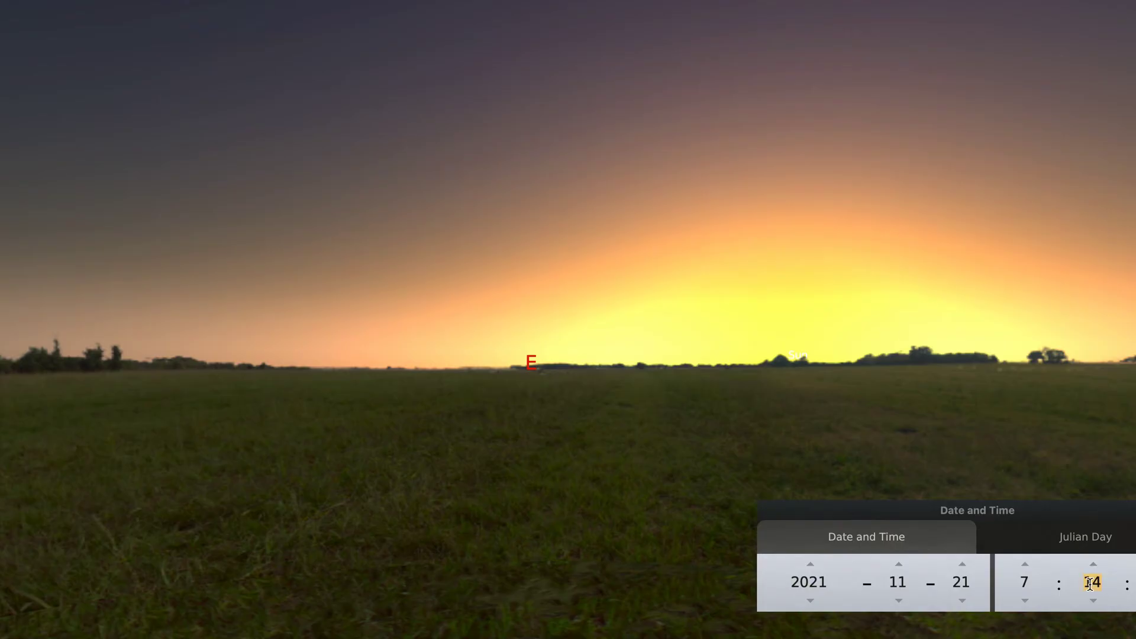
type("0")
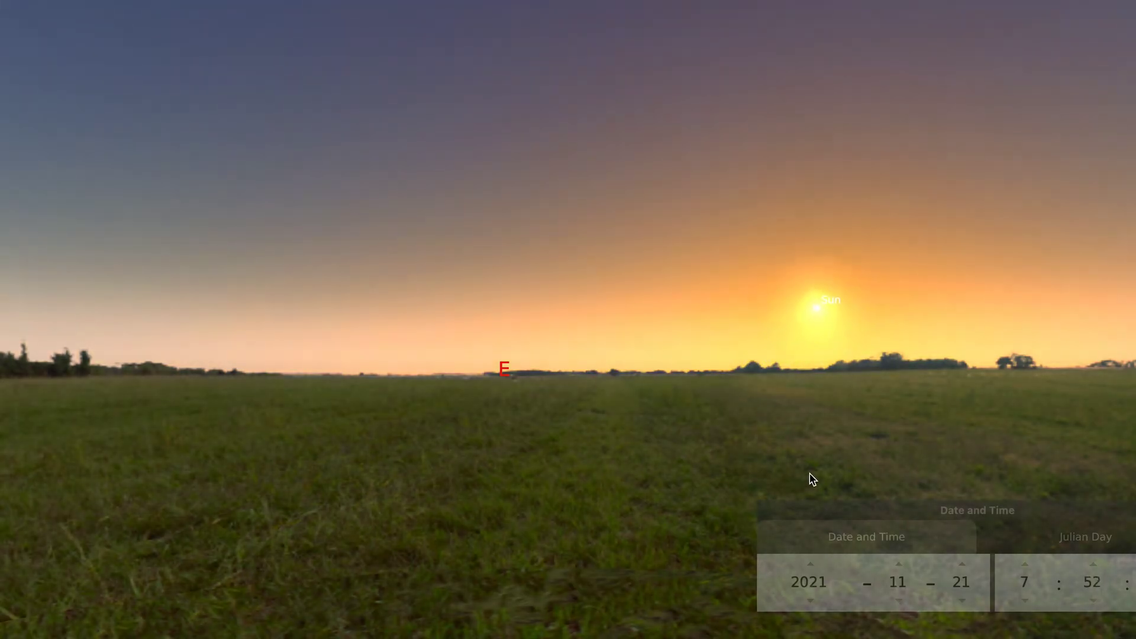
- Pan from east to south following the Sun until it touches the meridian at 12:03 on 21 Nov
left_click_drag(812, 480, 561, 516)
mouse_move(819, 468)
left_mouse_down()
mouse_move(632, 501)
mouse_move(605, 495)
left_mouse_up()
mouse_move(710, 465)
left_mouse_down()
mouse_move(730, 459)
mouse_move(623, 468)
left_mouse_up()
left_click_drag(819, 459, 599, 471)
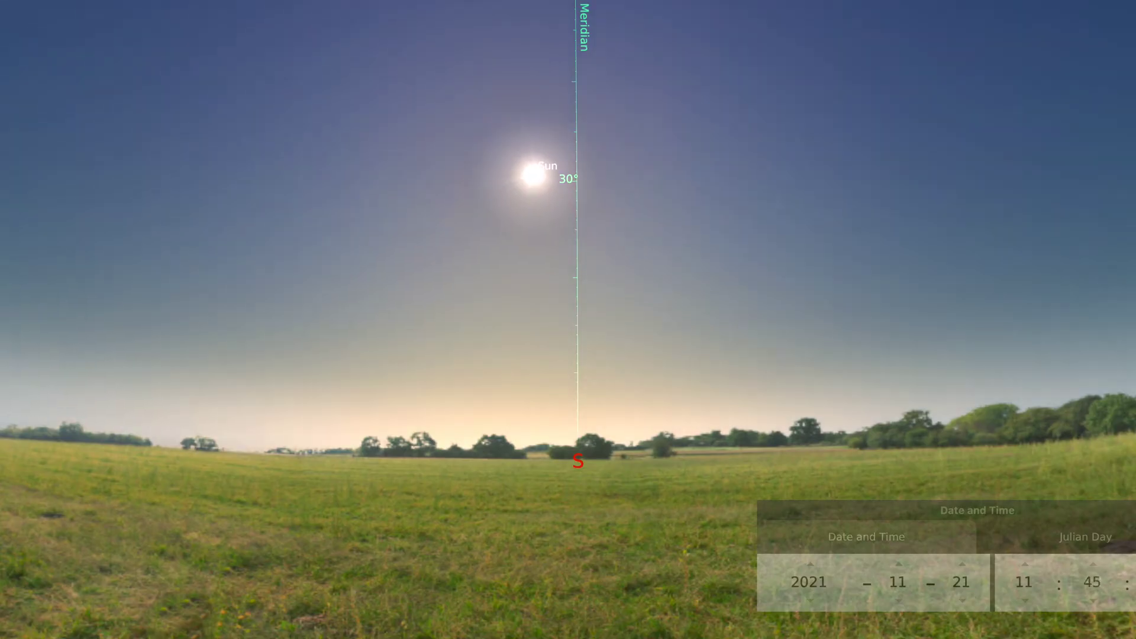
left_click_drag(590, 418, 595, 559)
- Zoom in to centre the Sun on the meridian near 30°, then zoom out to the southern horizon
scroll(596, 451, "up", 2)
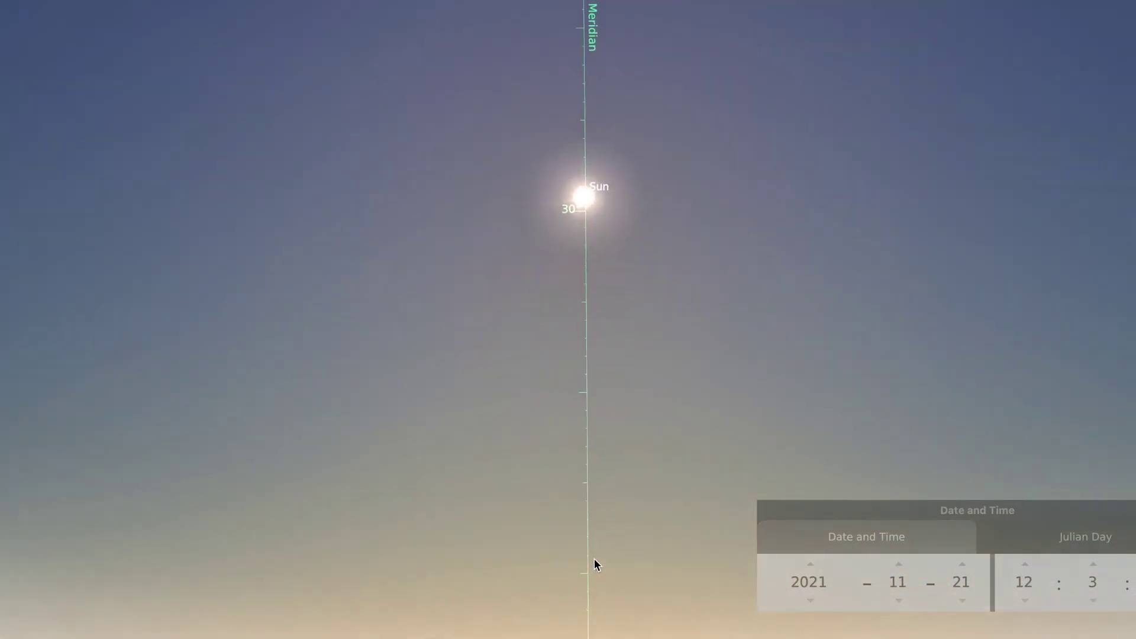
left_click_drag(718, 418, 689, 472)
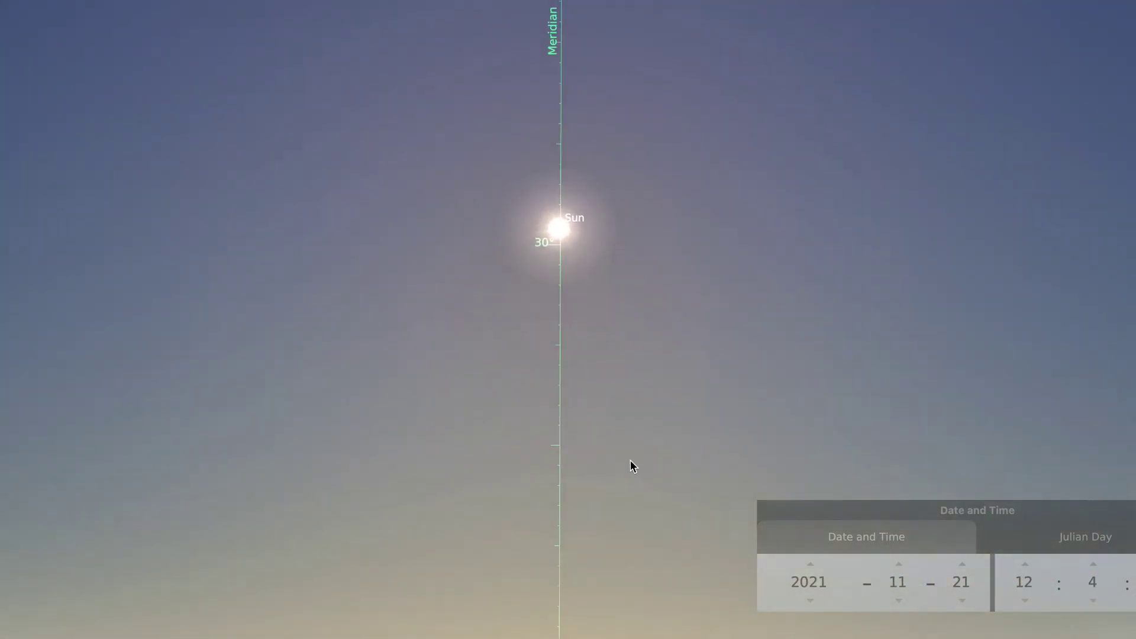
scroll(634, 459, "up", 1)
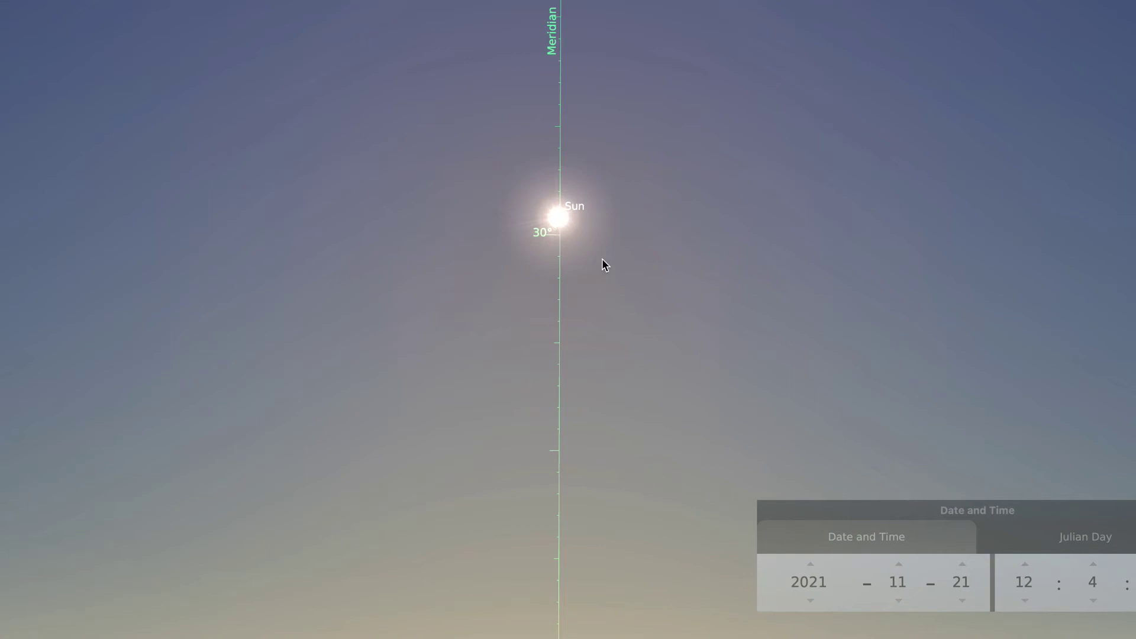
scroll(606, 333, "down", 2)
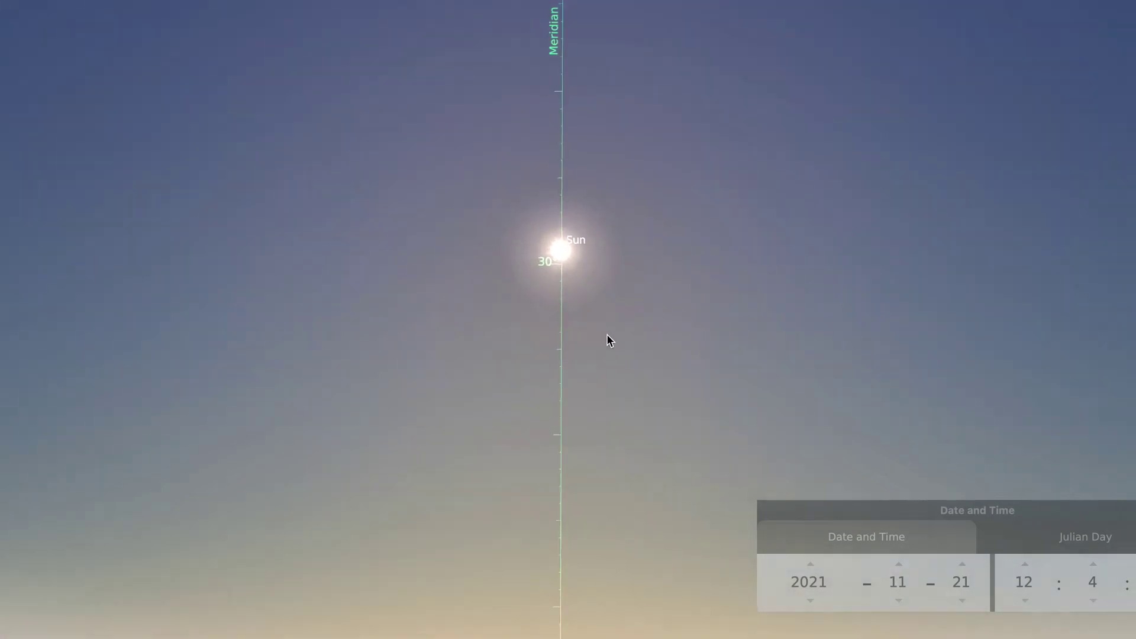
left_click_drag(635, 444, 631, 342)
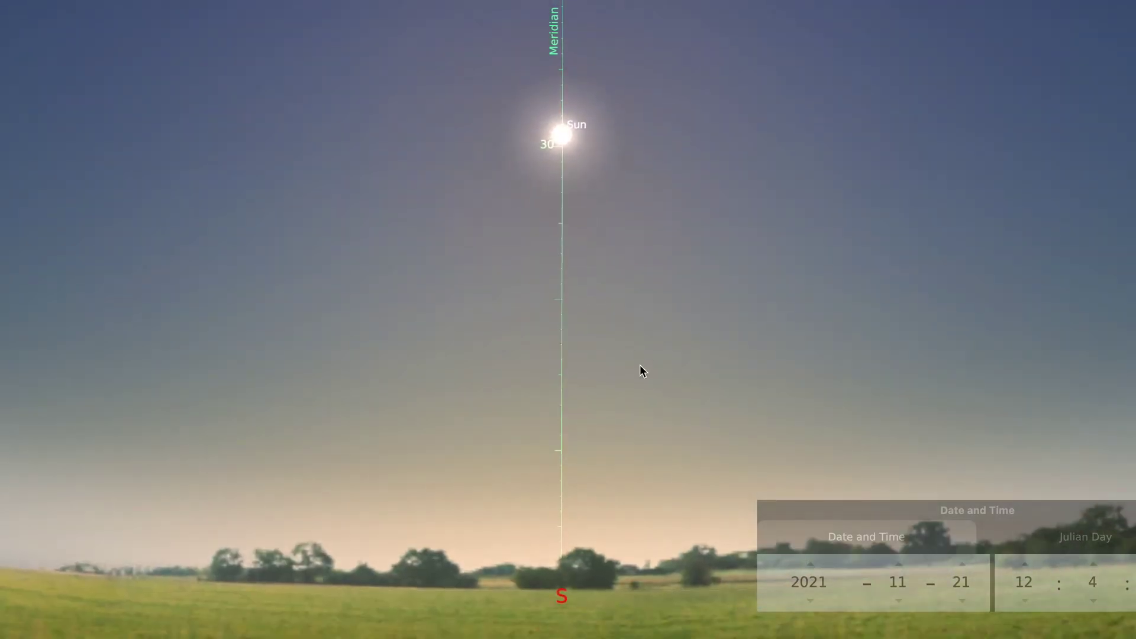
scroll(642, 380, "down", 1)
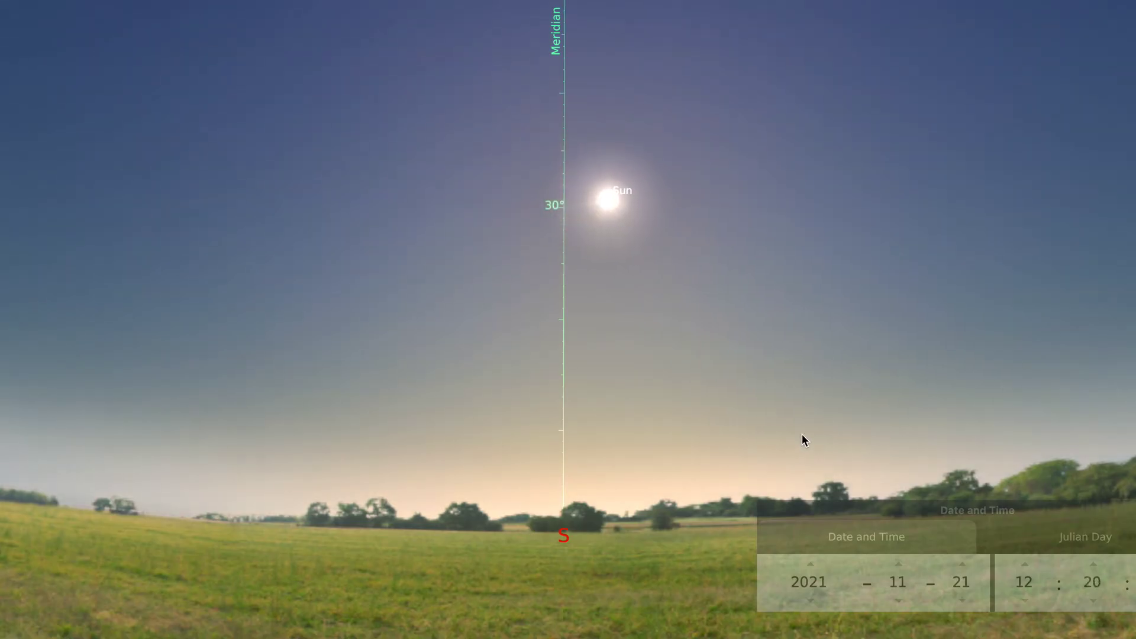
- Pan west following the Sun until it sets below the tree line at 16:39
left_click_drag(816, 436, 749, 429)
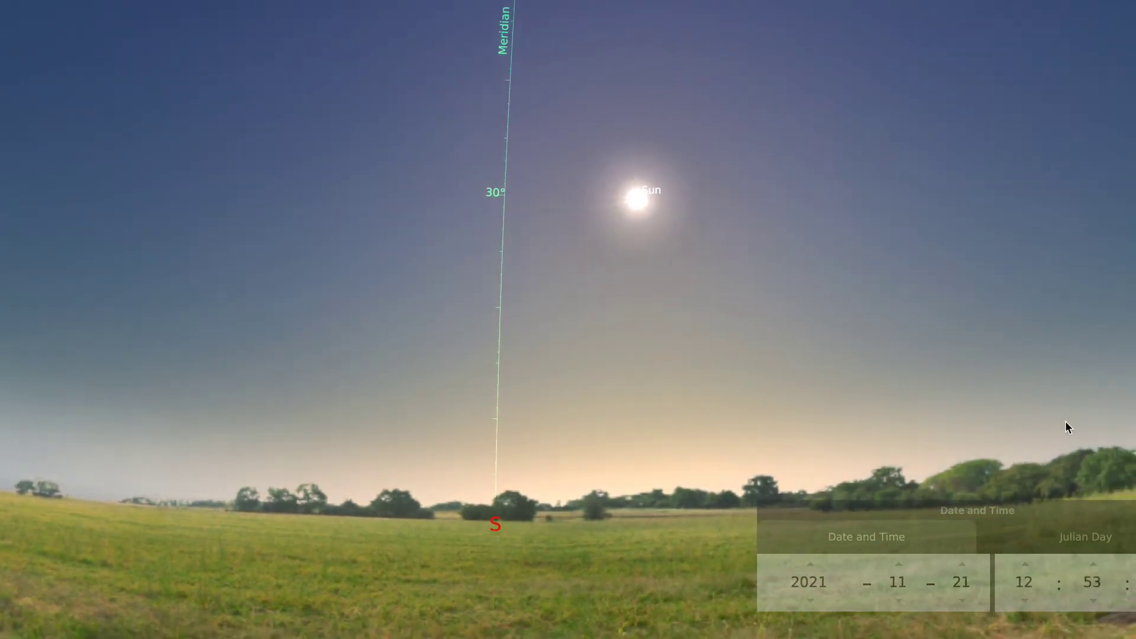
left_click_drag(1066, 427, 885, 424)
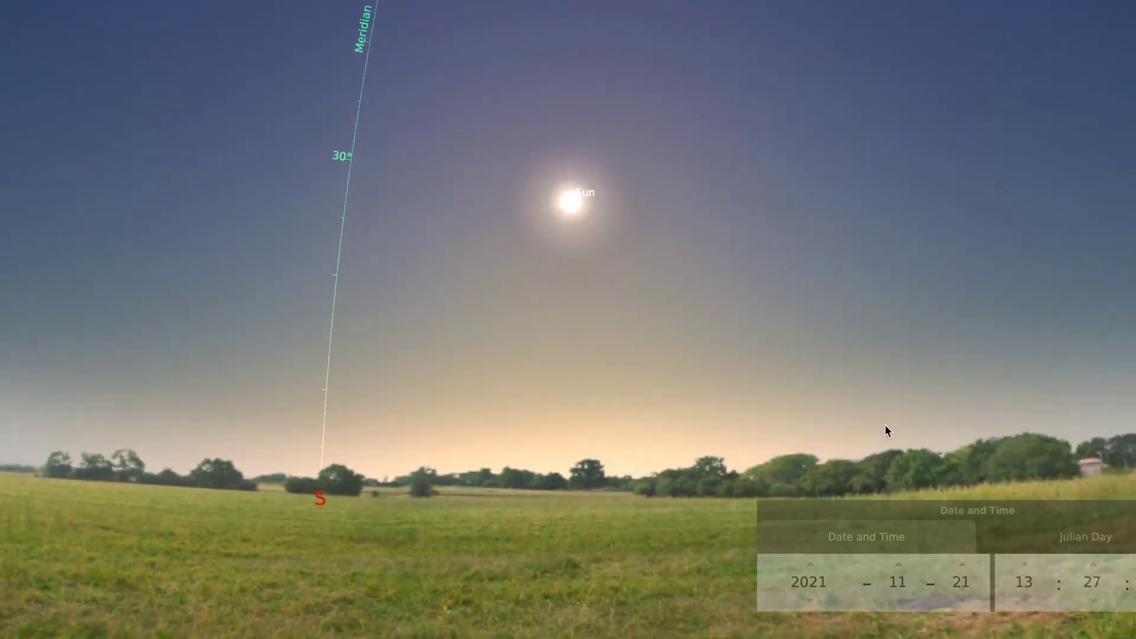
left_click_drag(1077, 439, 918, 432)
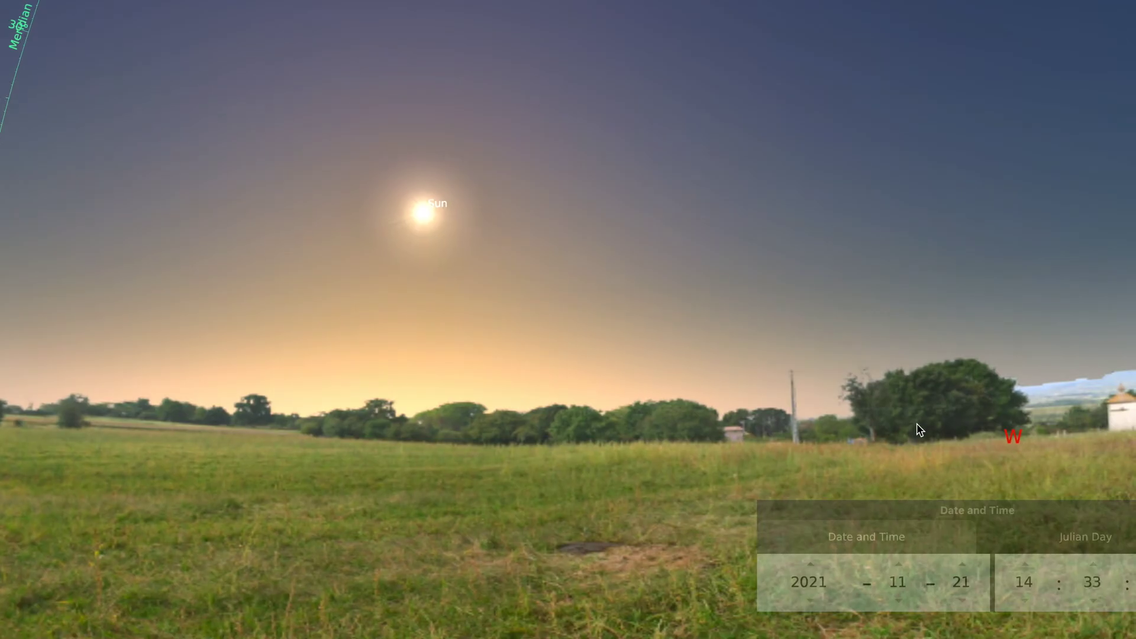
left_click_drag(1105, 451, 916, 424)
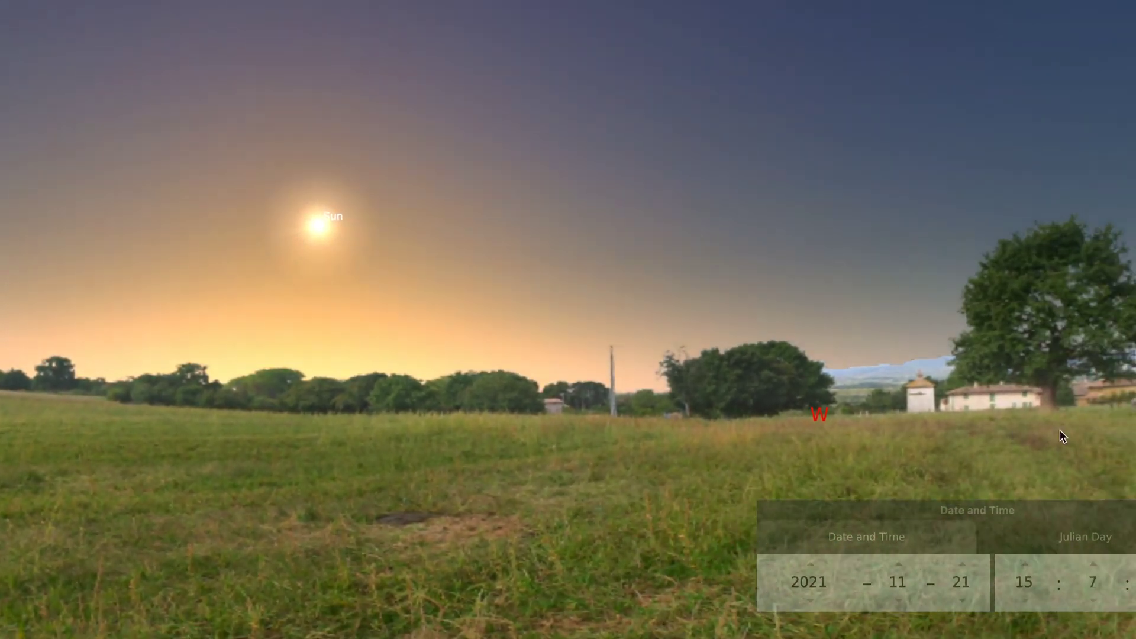
left_click_drag(1067, 434, 847, 426)
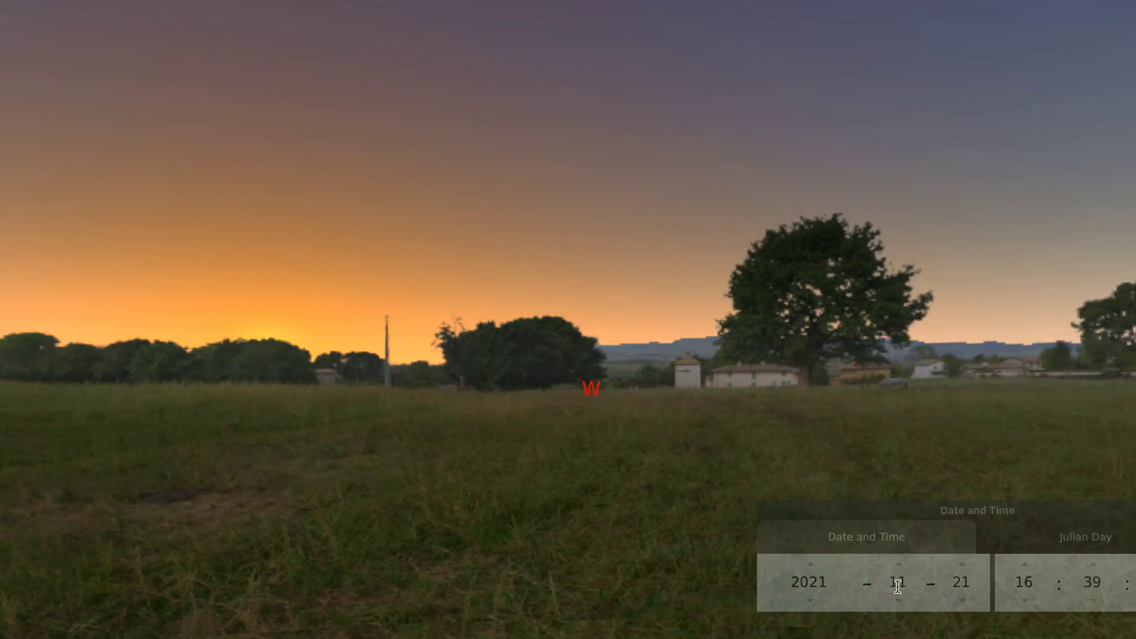
- Turn the view from west back round to the eastern horizon
key("Left")
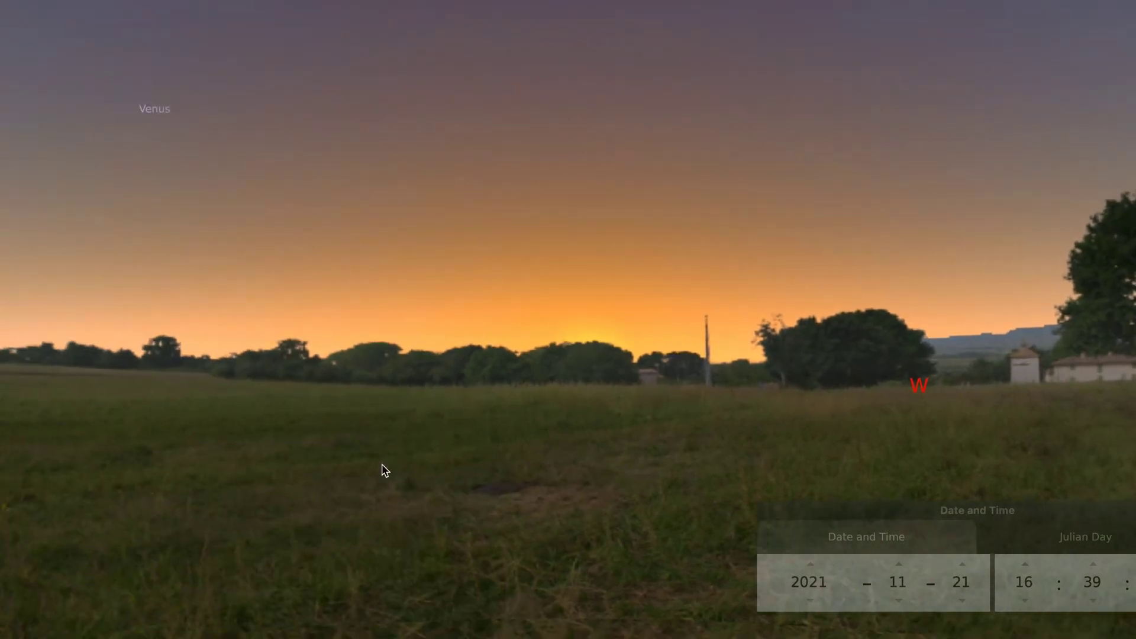
key("Left")
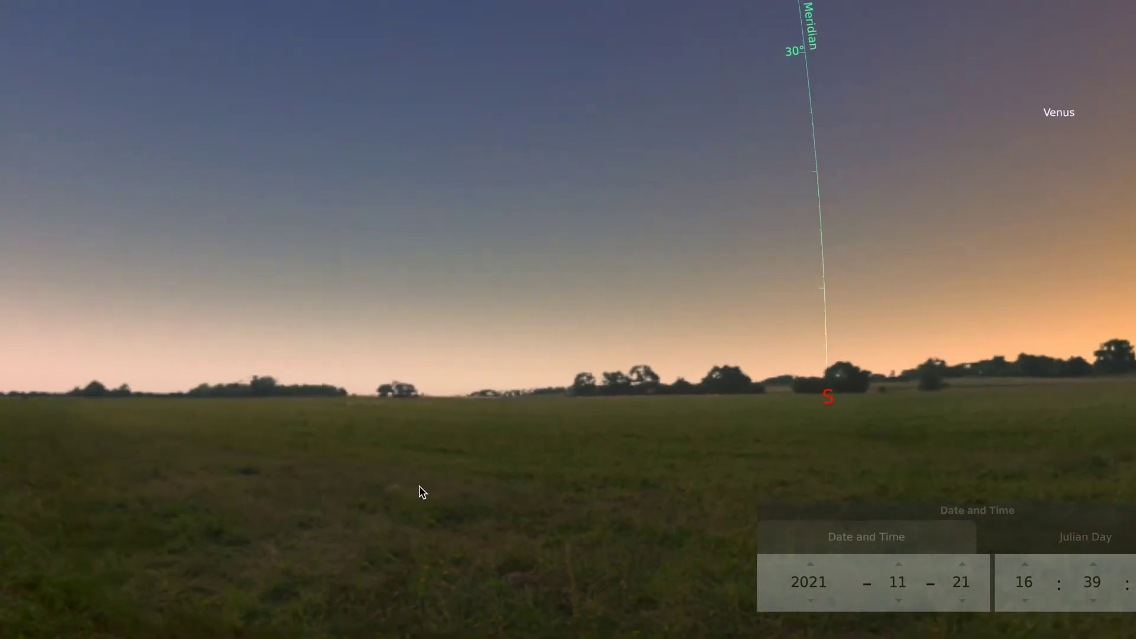
key("Left")
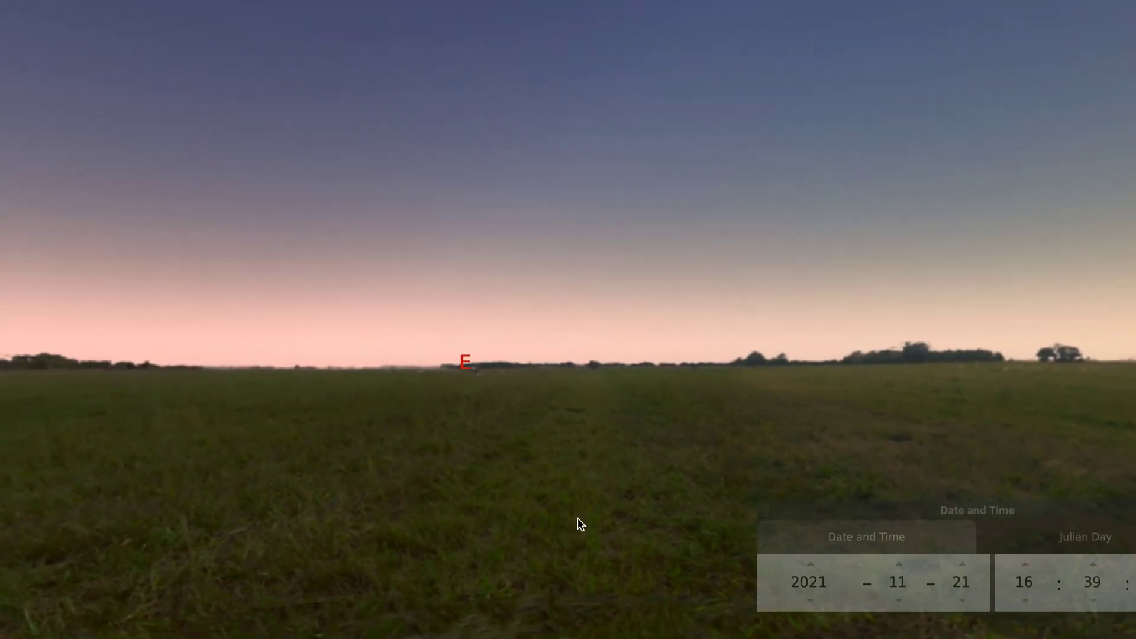
- Set the month to 12 and the hour to 6 for dawn on 21 December 2021
double_click(898, 583)
type("12")
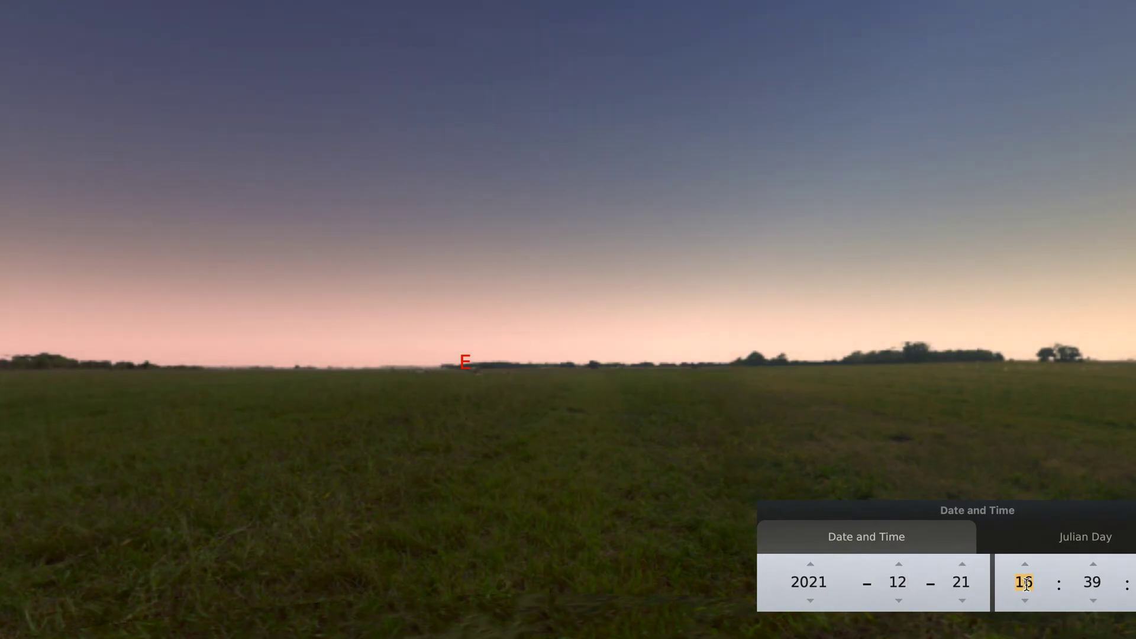
type("6")
type("0")
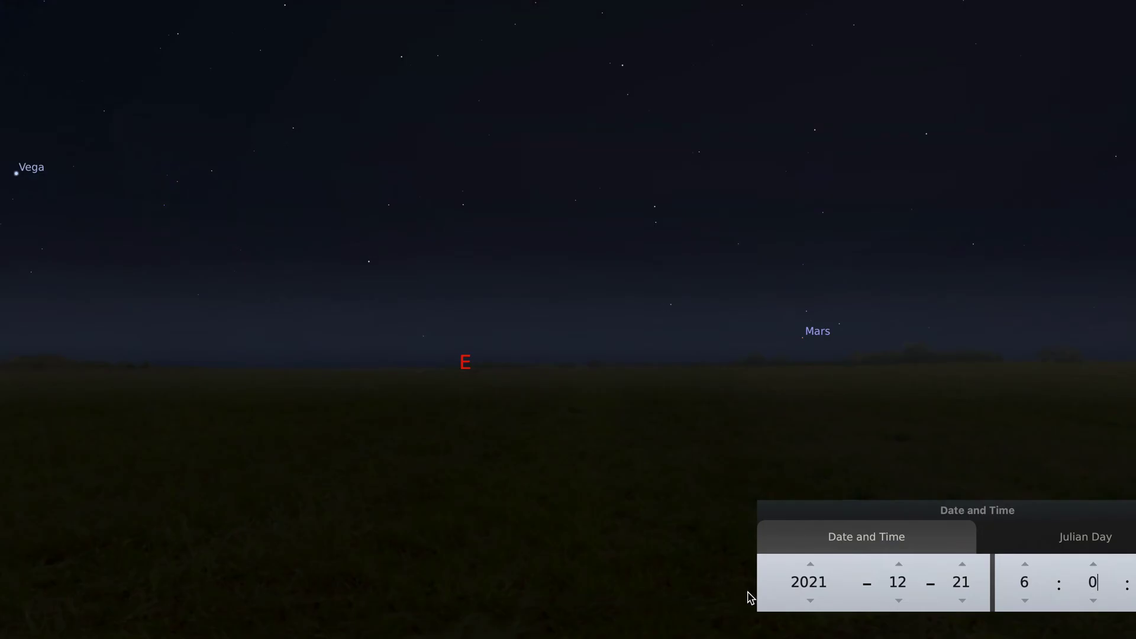
left_click_drag(369, 487, 432, 487)
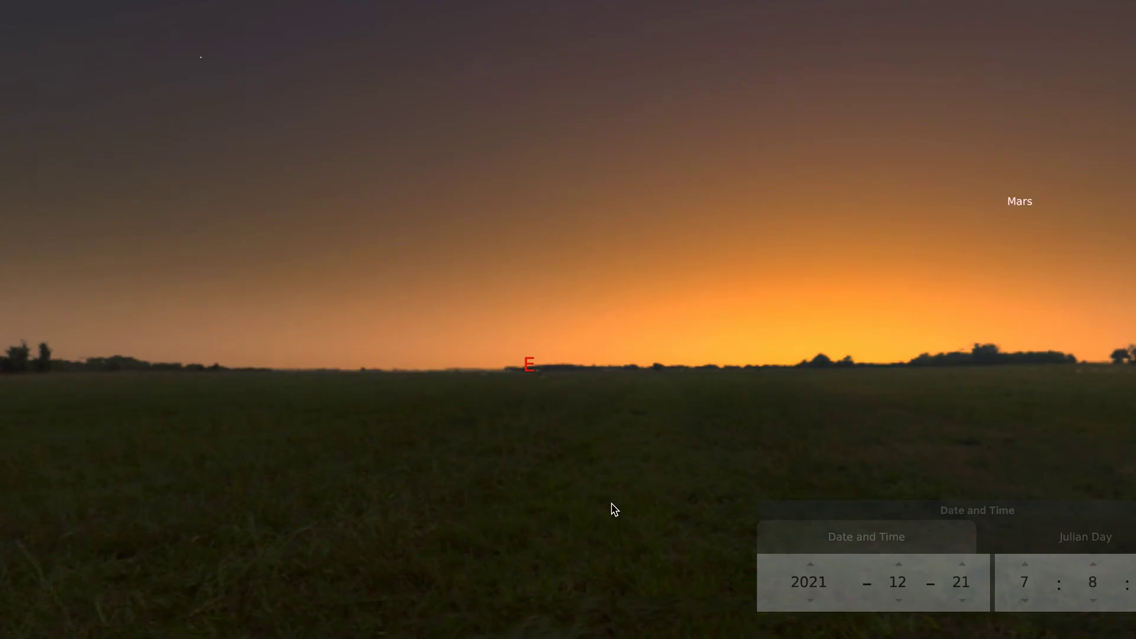
- Follow the 21 Dec Sun from sunrise to the meridian, reached at 12:16 just below 30°
left_click_drag(824, 434, 679, 458)
left_click_drag(884, 429, 691, 456)
left_click_drag(918, 439, 820, 453)
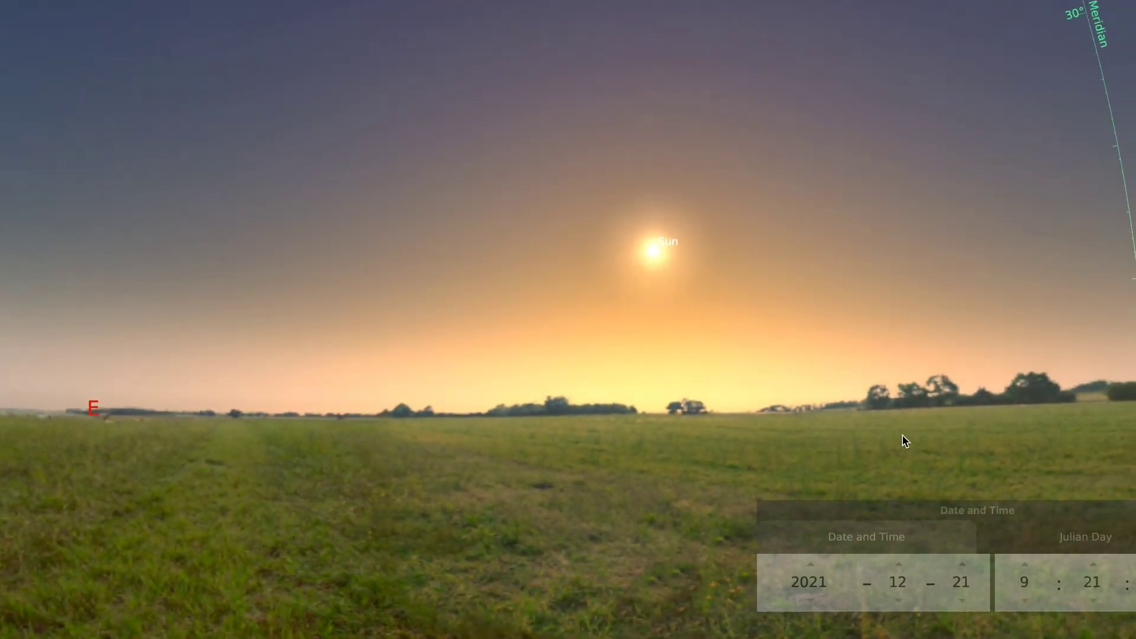
left_click_drag(992, 442, 903, 456)
left_click_drag(1101, 451, 982, 463)
left_click_drag(1091, 452, 880, 465)
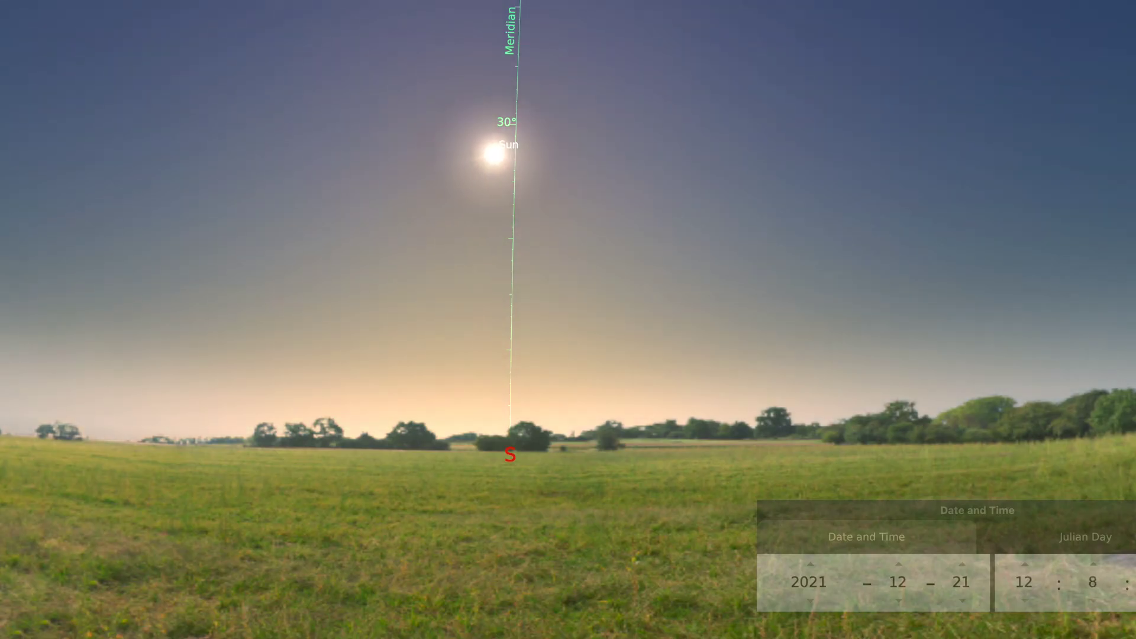
left_click_drag(556, 551, 634, 539)
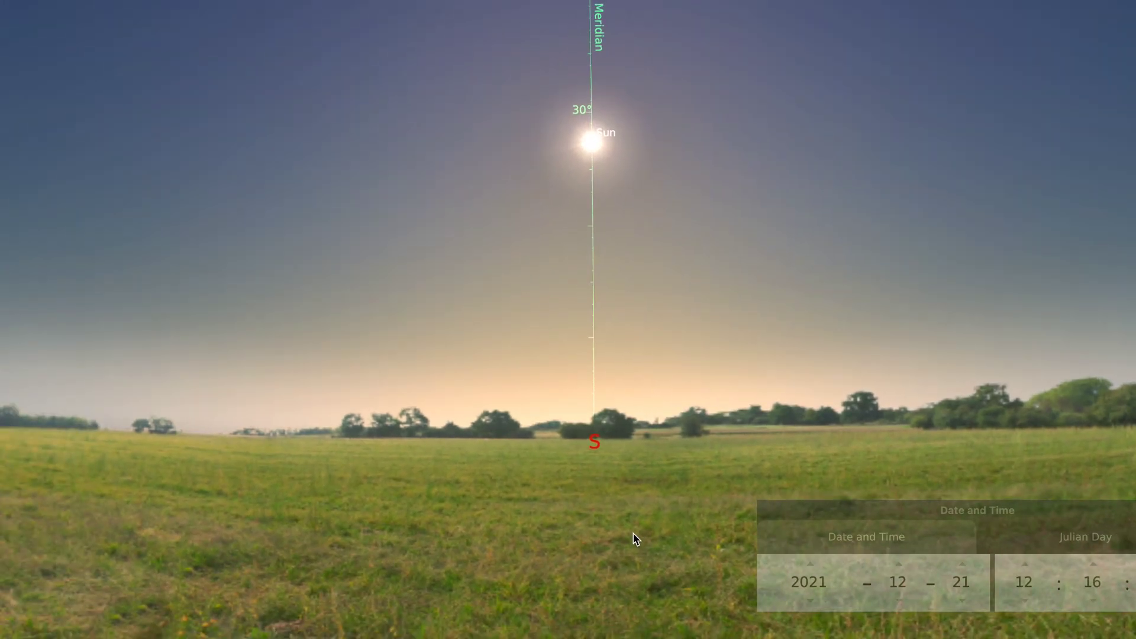
- Zoom in on the 21 Dec Sun at the meridian below the 30° mark, then zoom out to the horizon trees
scroll(629, 526, "up", 2)
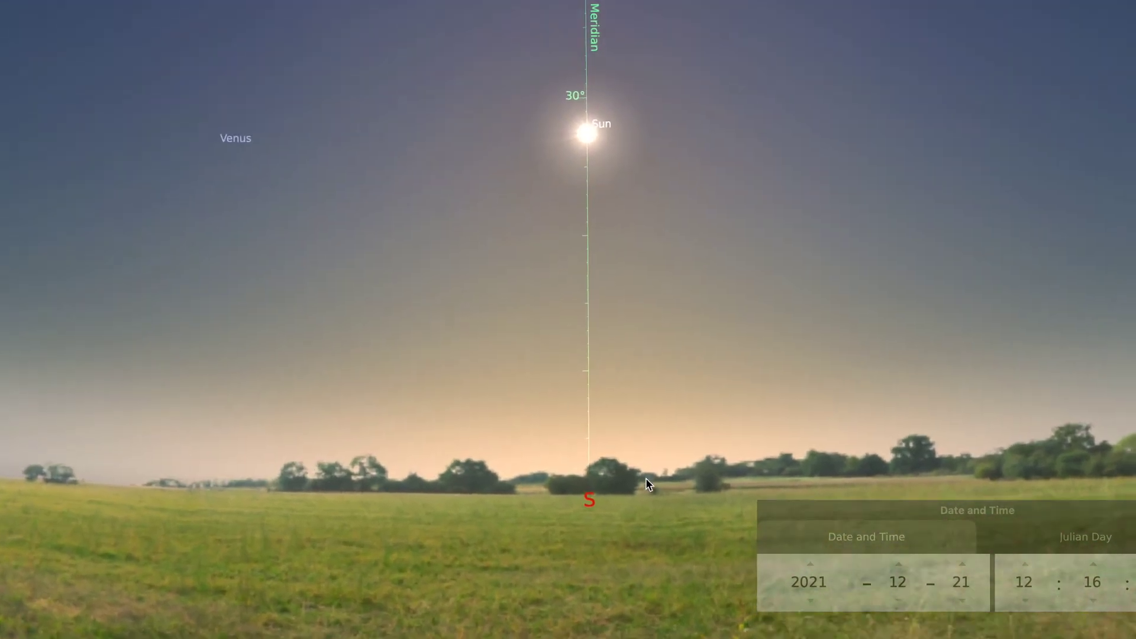
left_click_drag(645, 478, 628, 601)
scroll(616, 472, "up", 2)
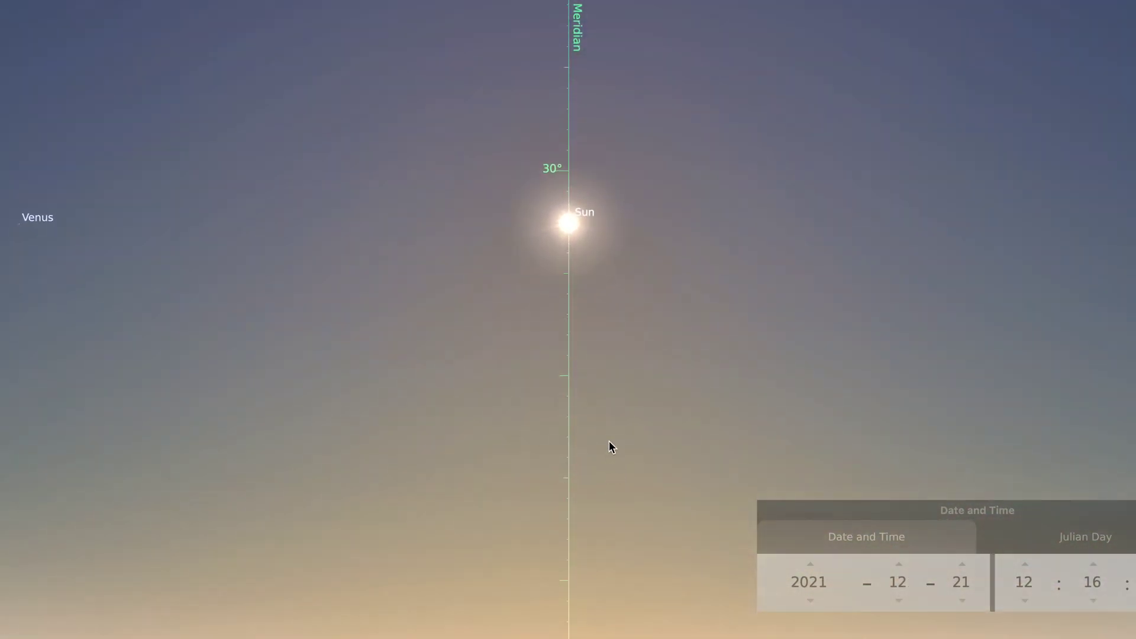
left_click_drag(609, 446, 609, 492)
scroll(608, 485, "up", 1)
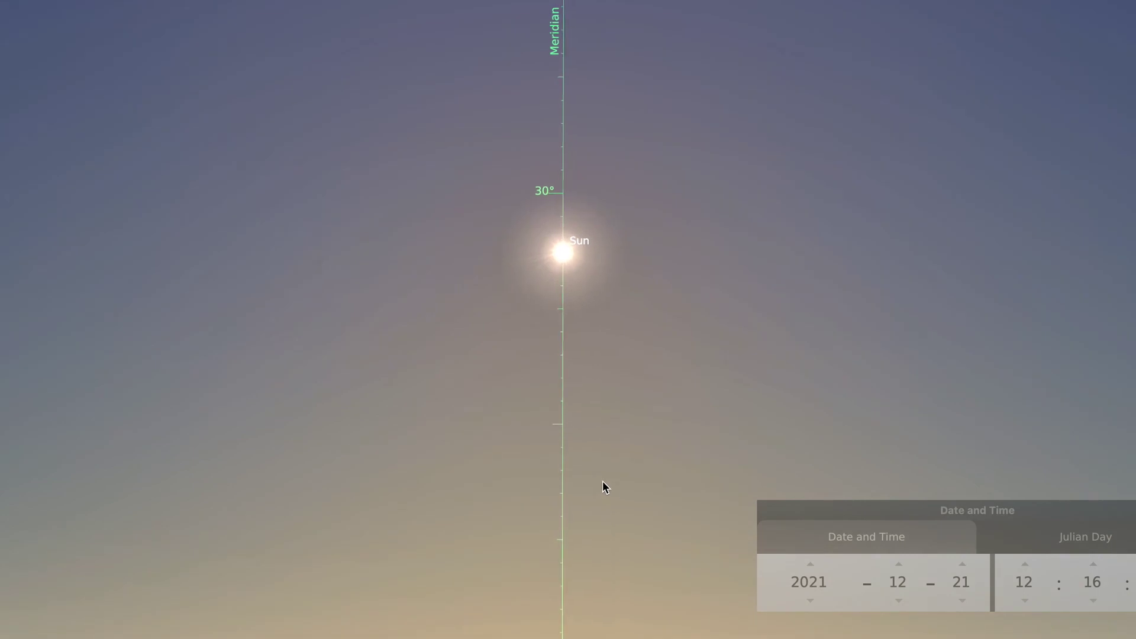
scroll(602, 480, "down", 1)
left_click_drag(612, 536, 605, 374)
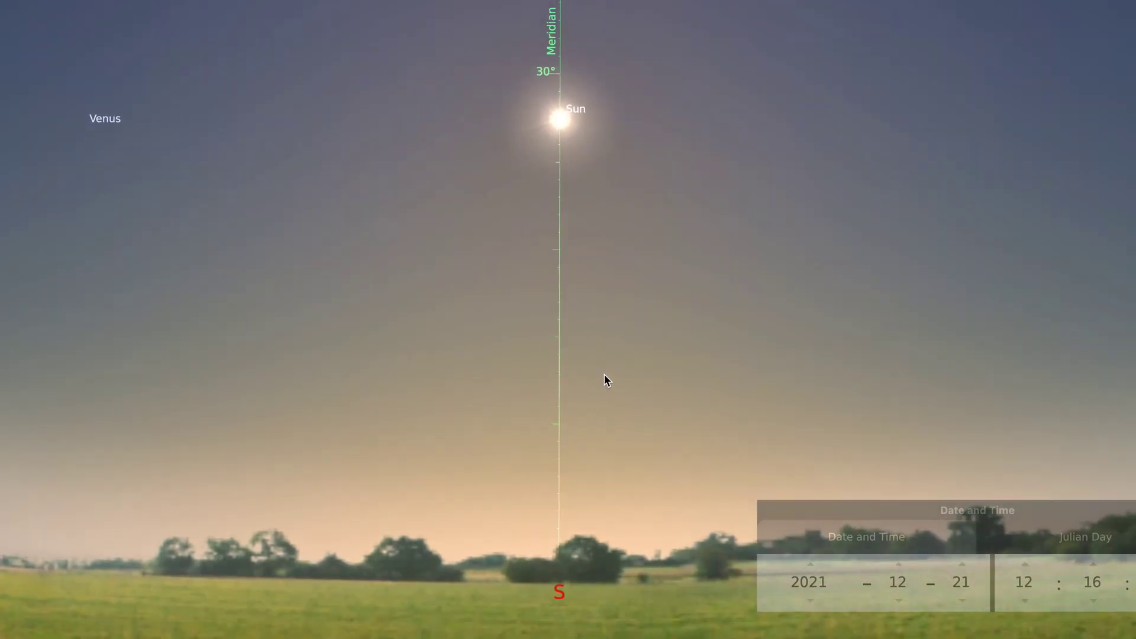
scroll(605, 375, "down", 1)
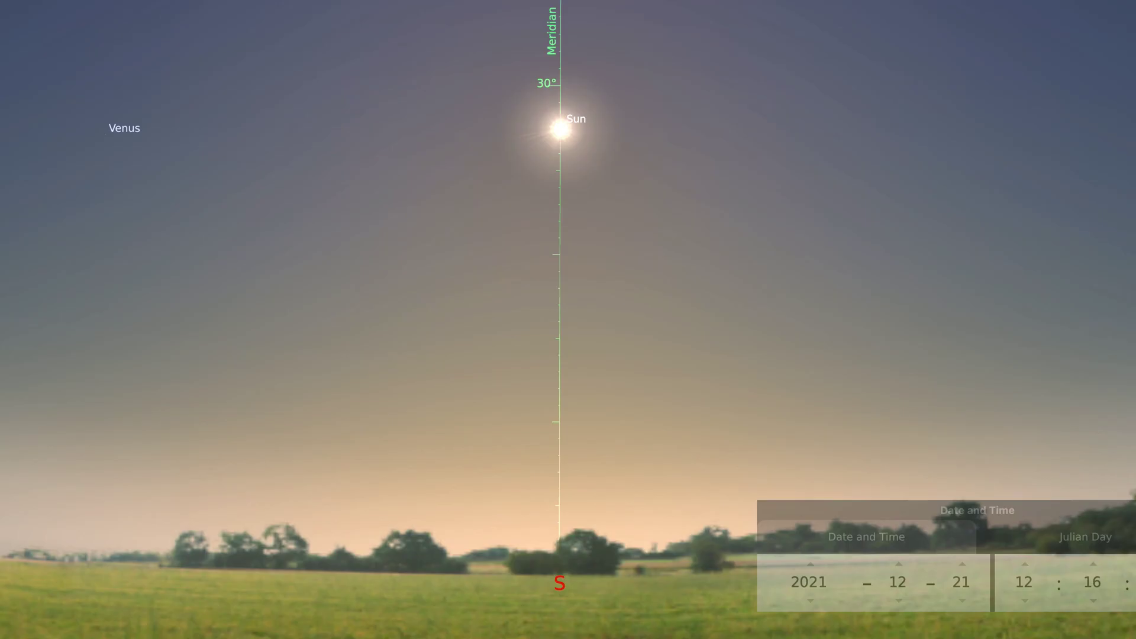
- Follow the 21 Dec Sun westward through the afternoon until it sets behind the trees by 16:41
left_click_drag(676, 506, 584, 492)
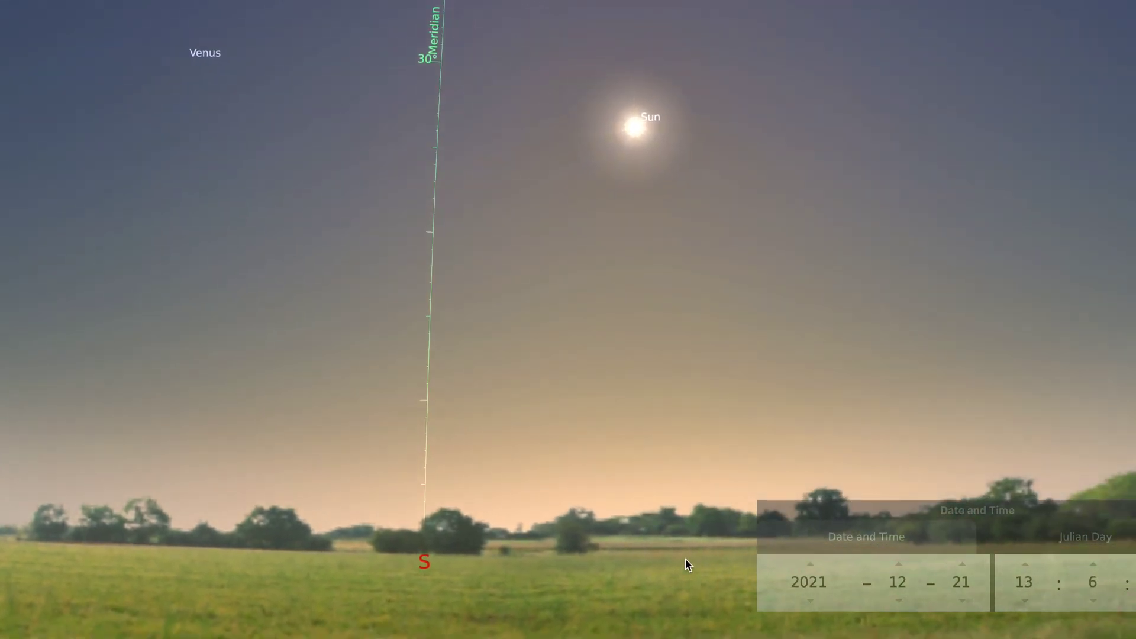
left_click_drag(685, 563, 585, 517)
left_click_drag(665, 535, 570, 520)
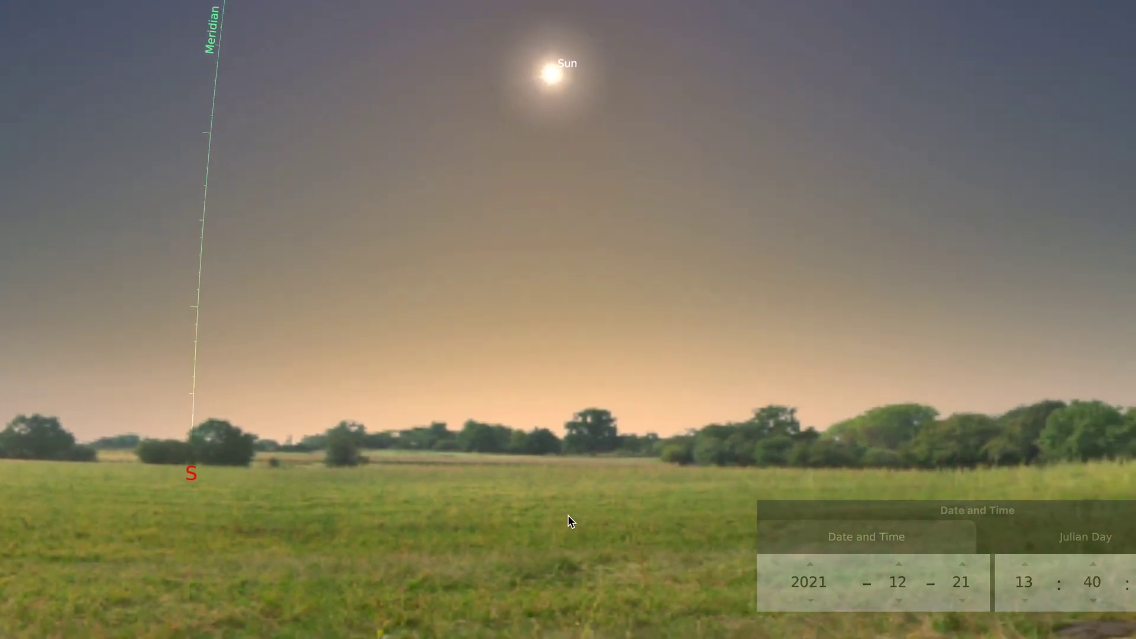
left_click_drag(672, 540, 609, 497)
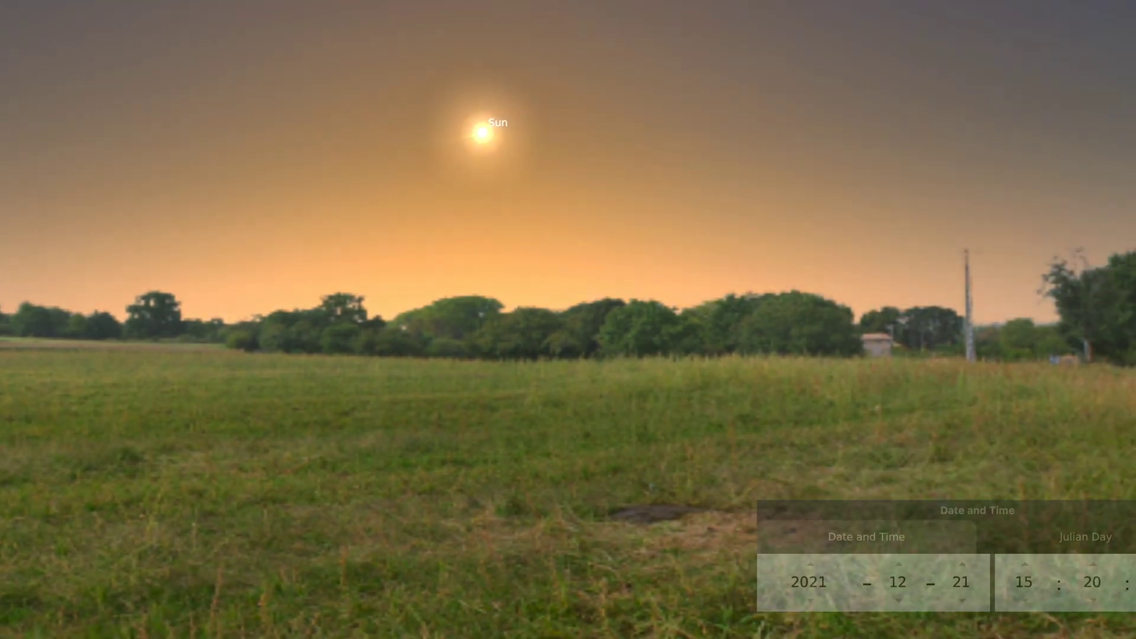
left_click_drag(615, 535, 535, 505)
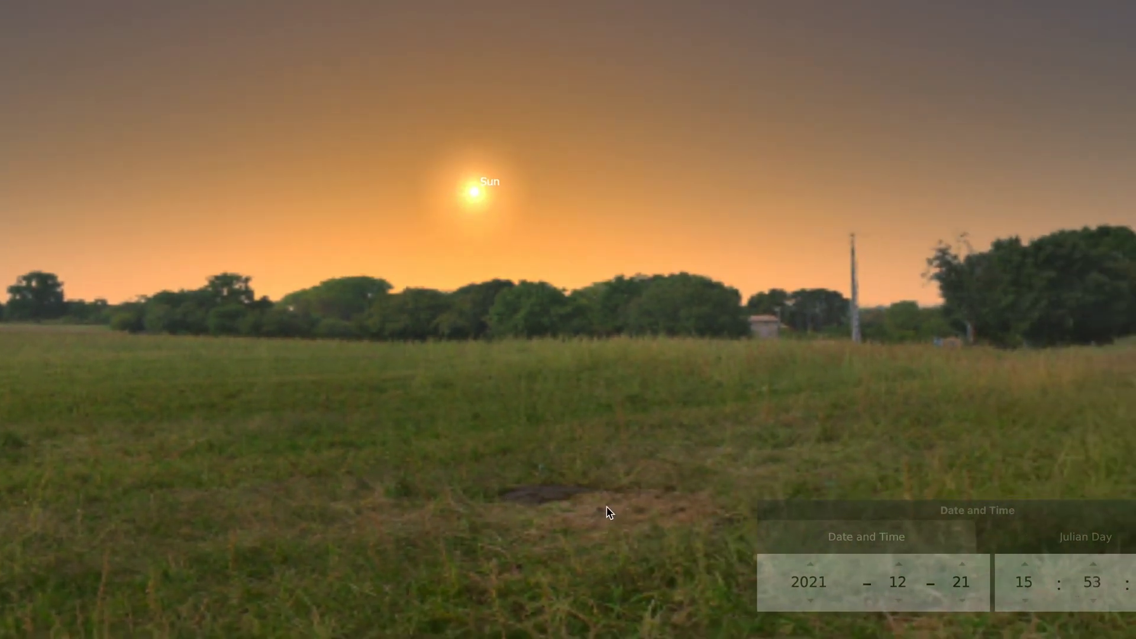
left_click_drag(609, 513, 553, 504)
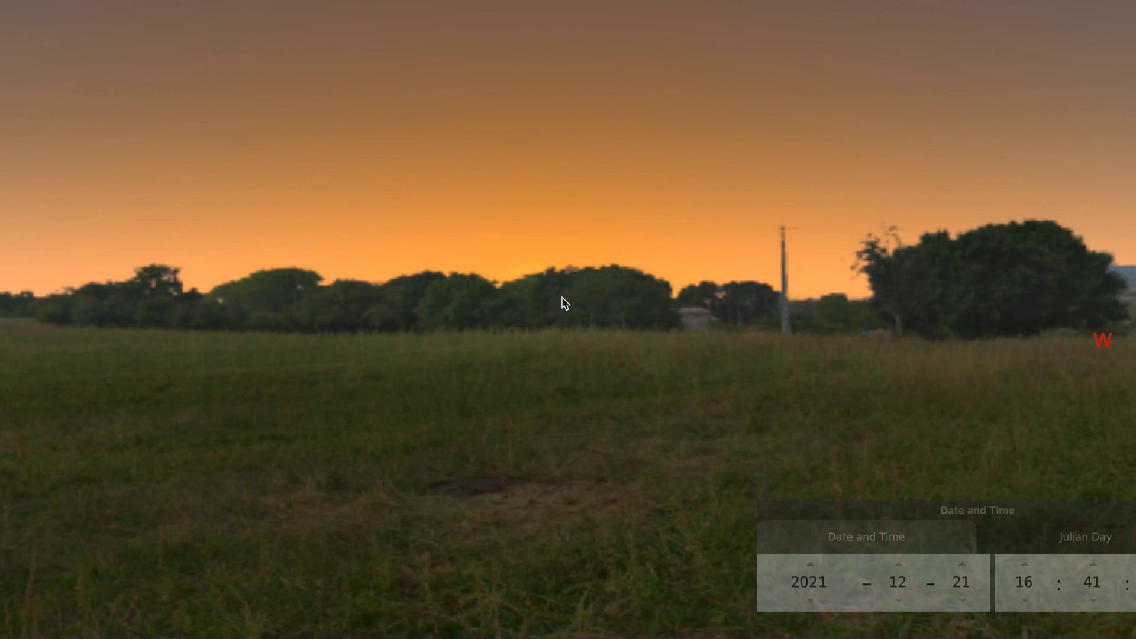
key("Down")
key("Right")
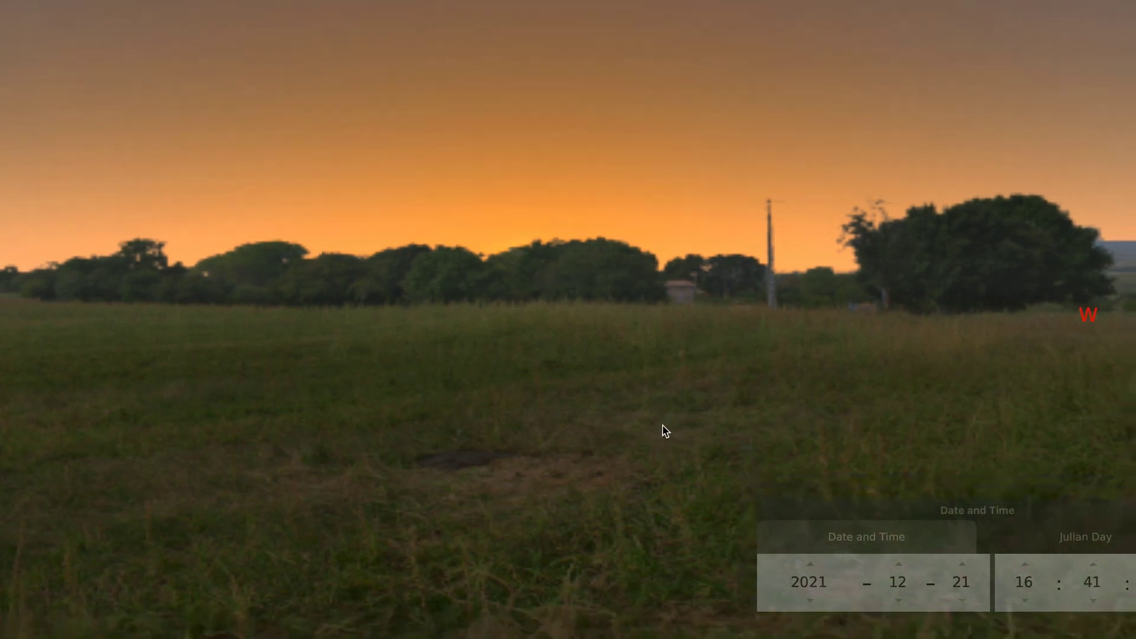